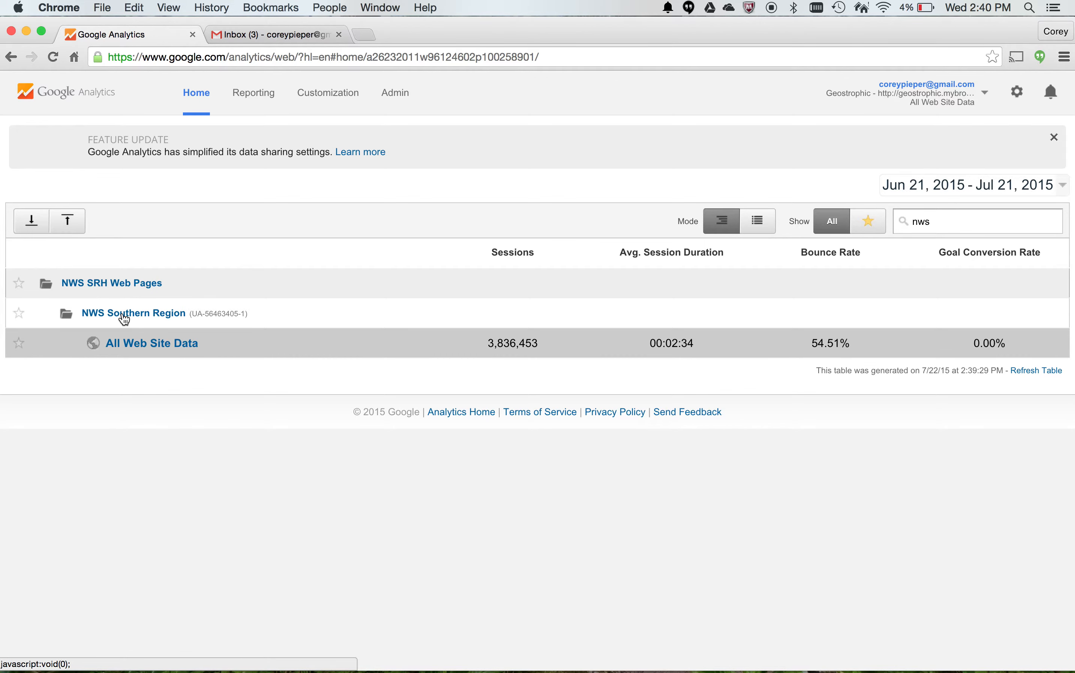
Open the All Web Site Data view of NWS Southern Region and dismiss the Analytics Education panel.
left_click(121, 289)
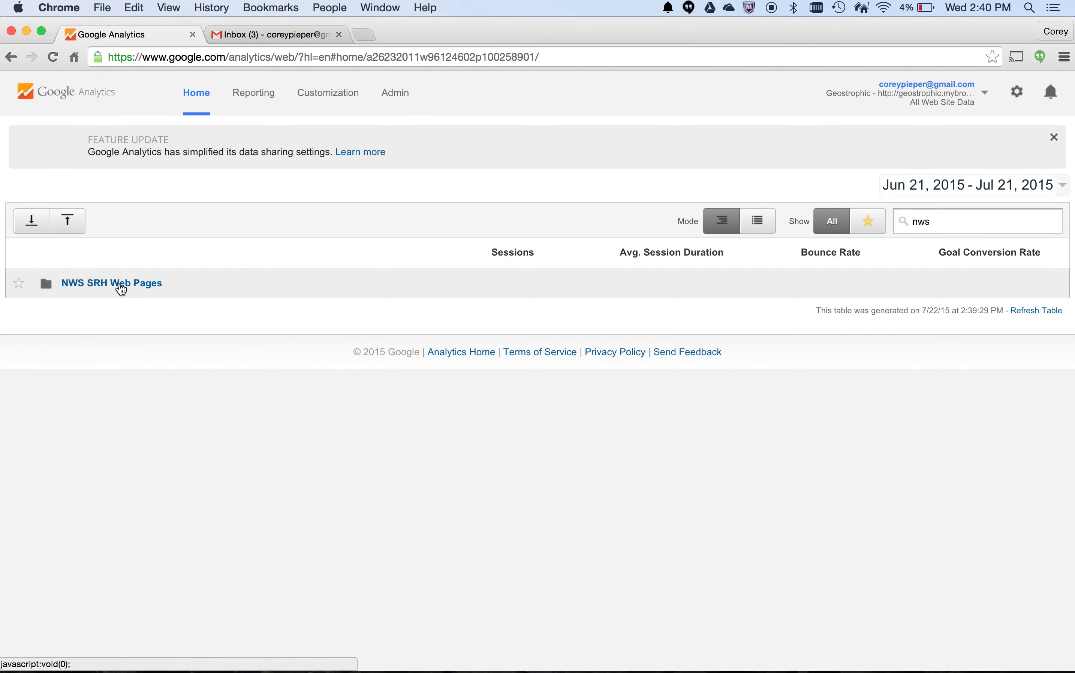
left_click(121, 289)
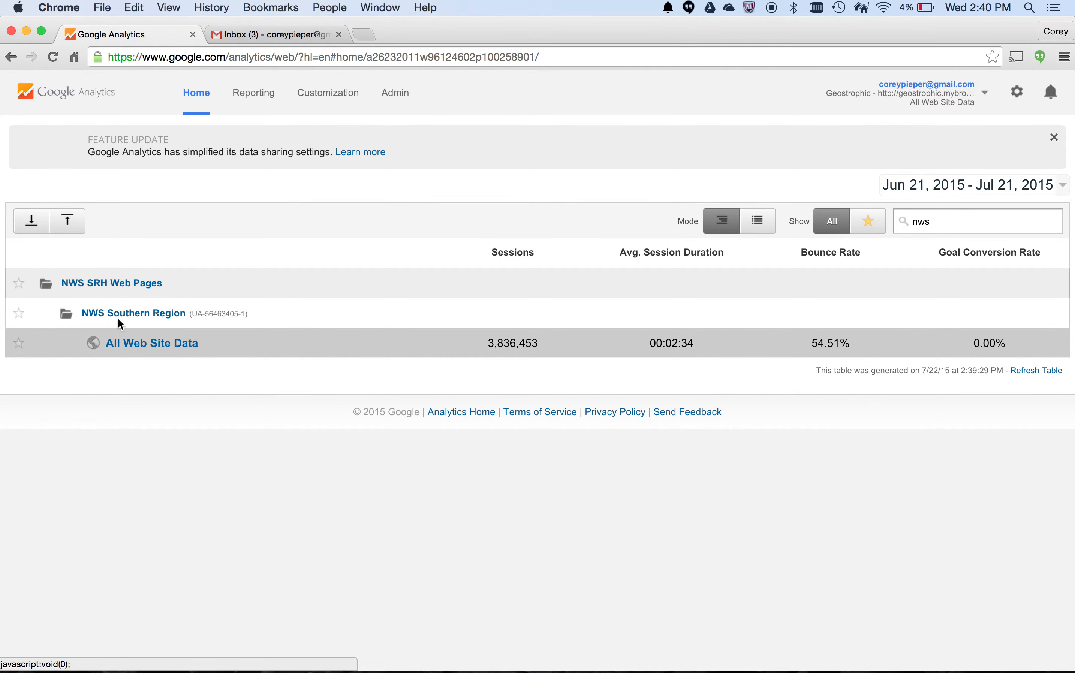
left_click(180, 349)
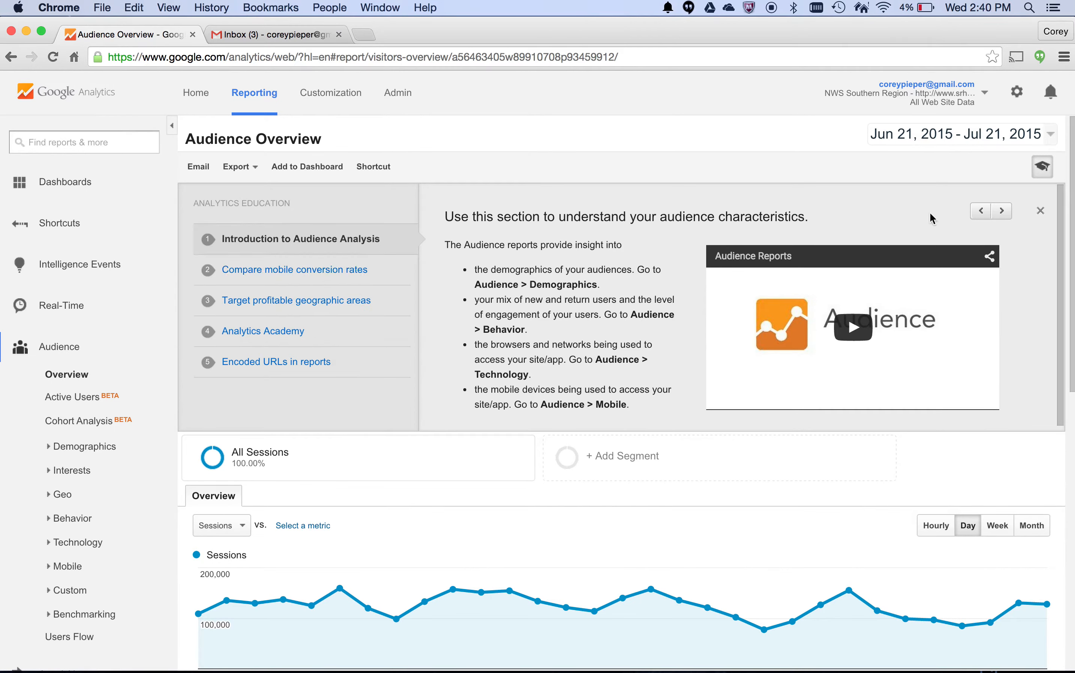
left_click(1041, 211)
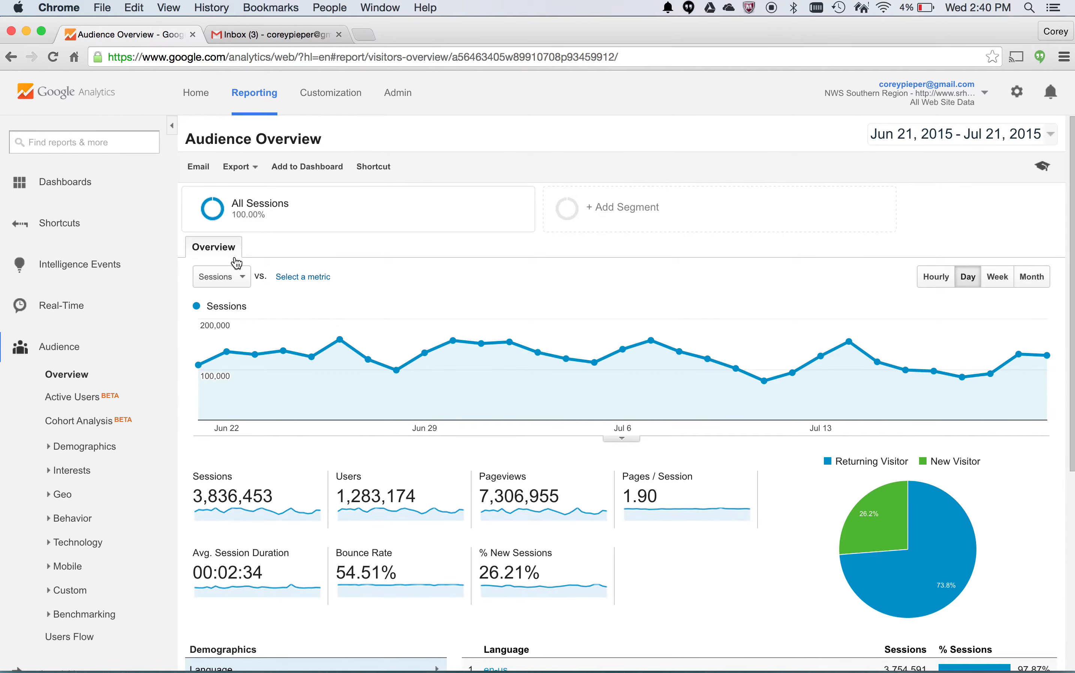
Search the reports for "pages" and open the Behavior > Site Content > All Pages report.
left_click(42, 143)
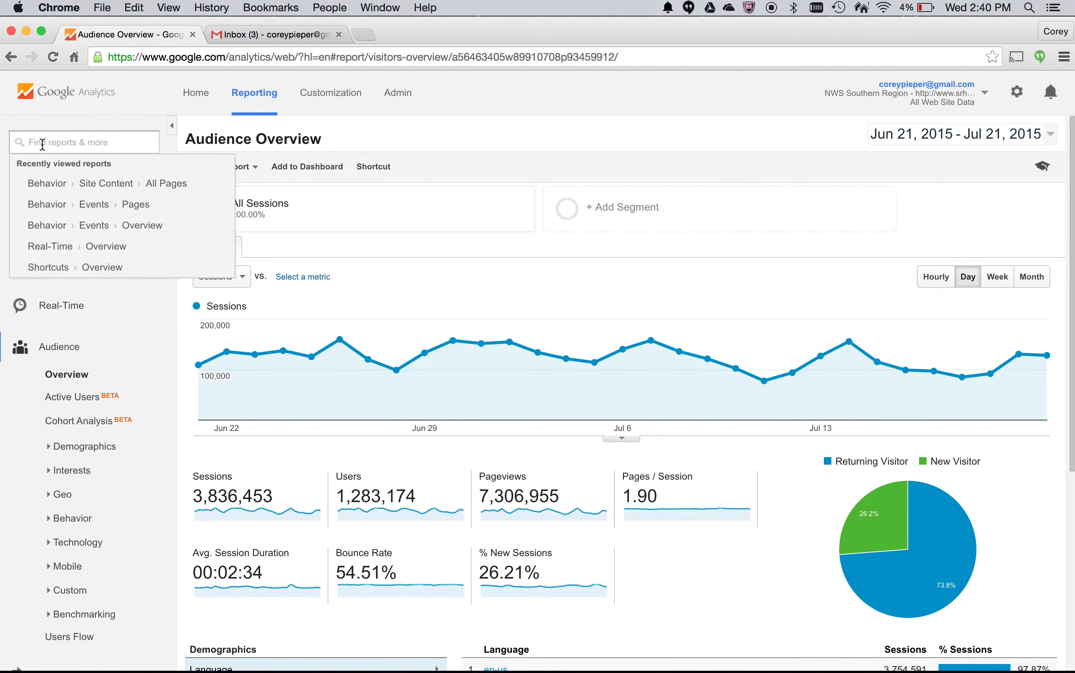
type("pa")
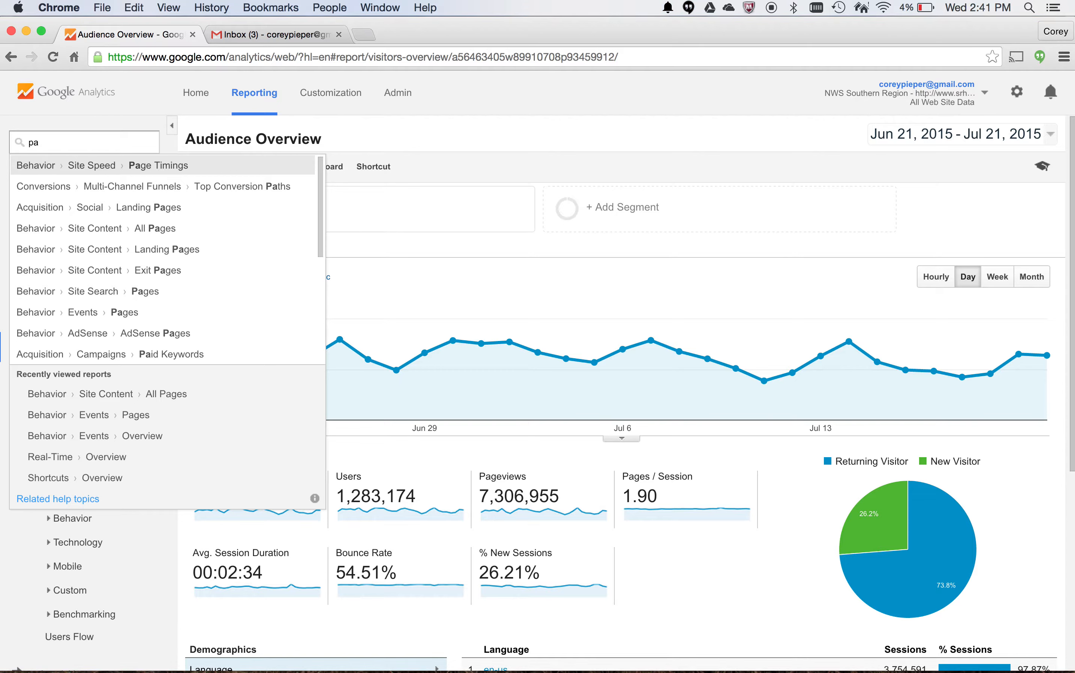
type("e")
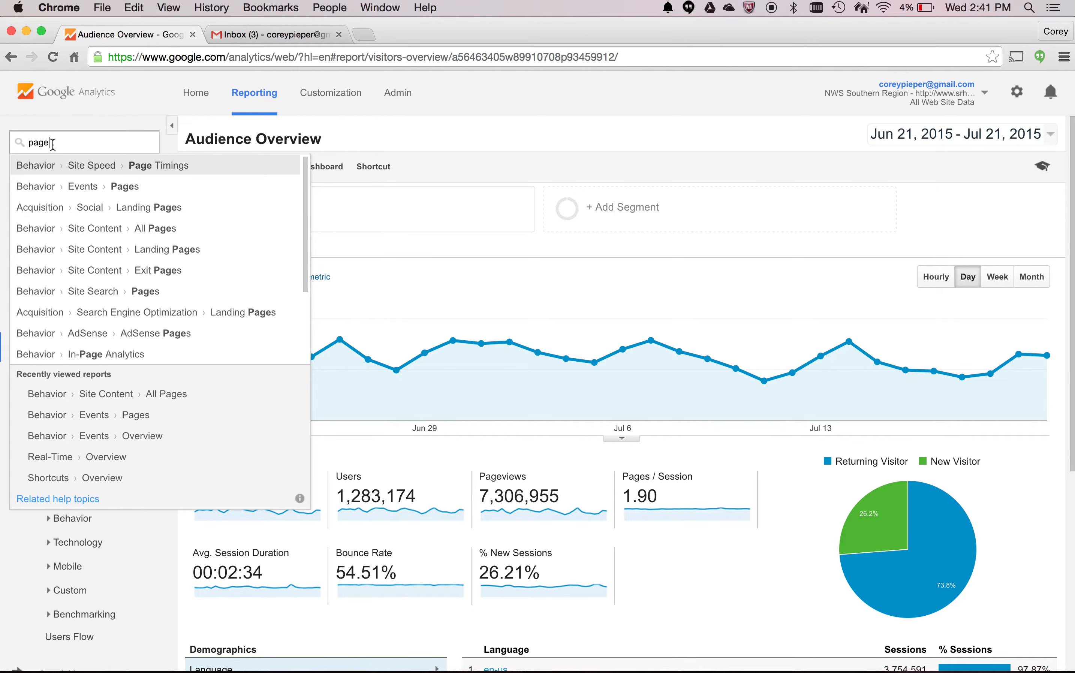
type("s")
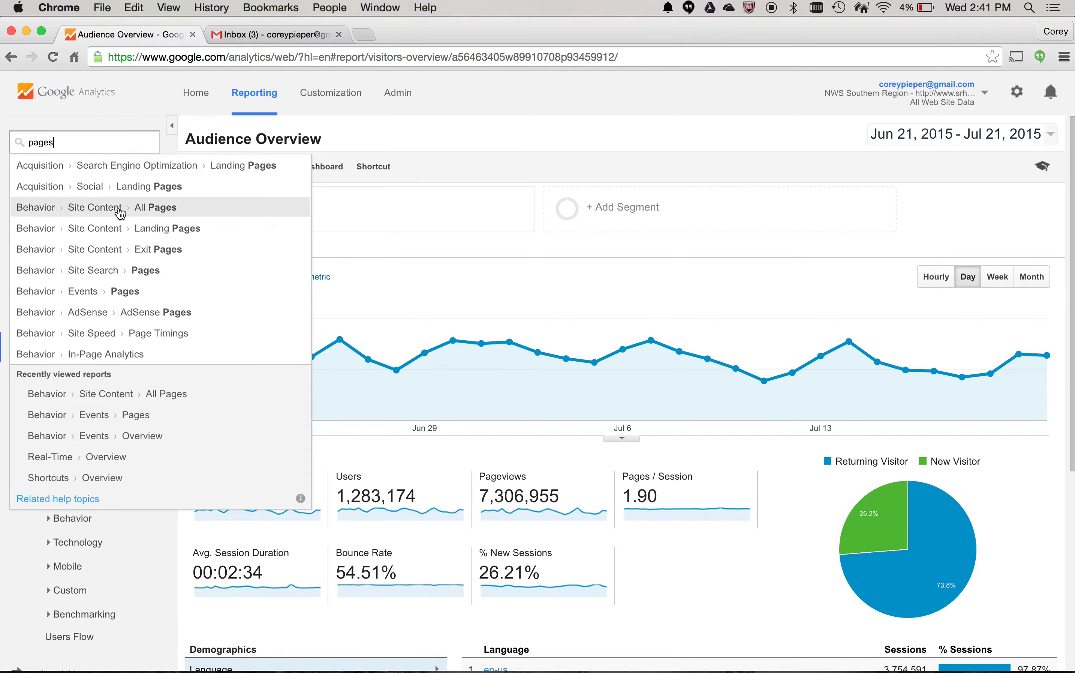
left_click(172, 214)
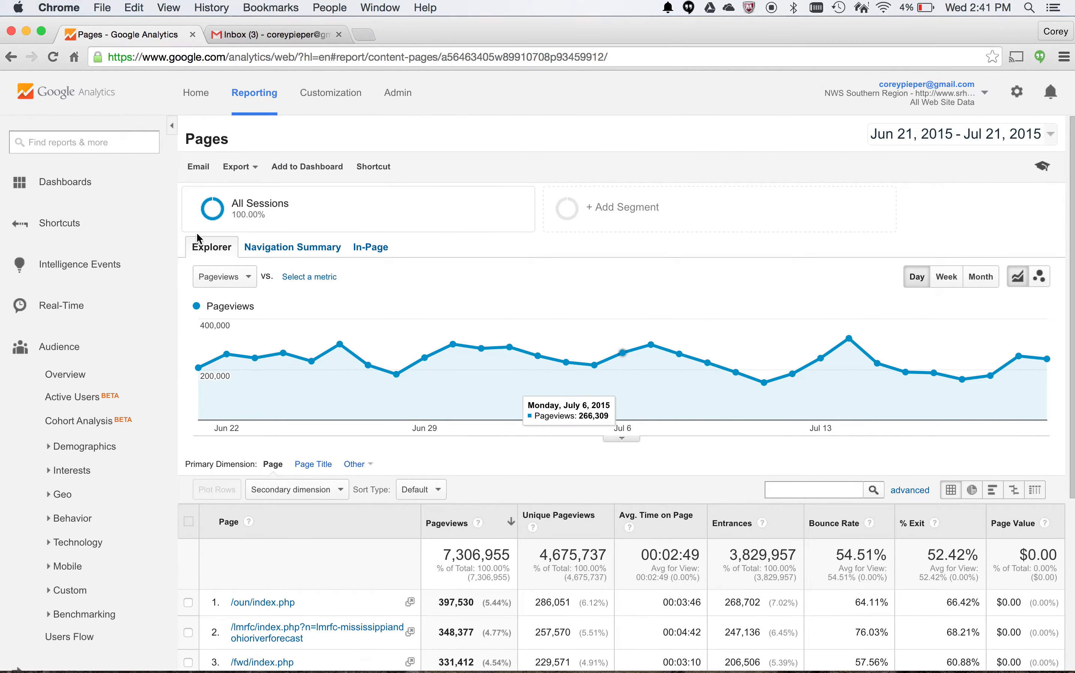
Save the current Pages report as a shortcut named "All Pages".
left_click(62, 226)
double_click(64, 225)
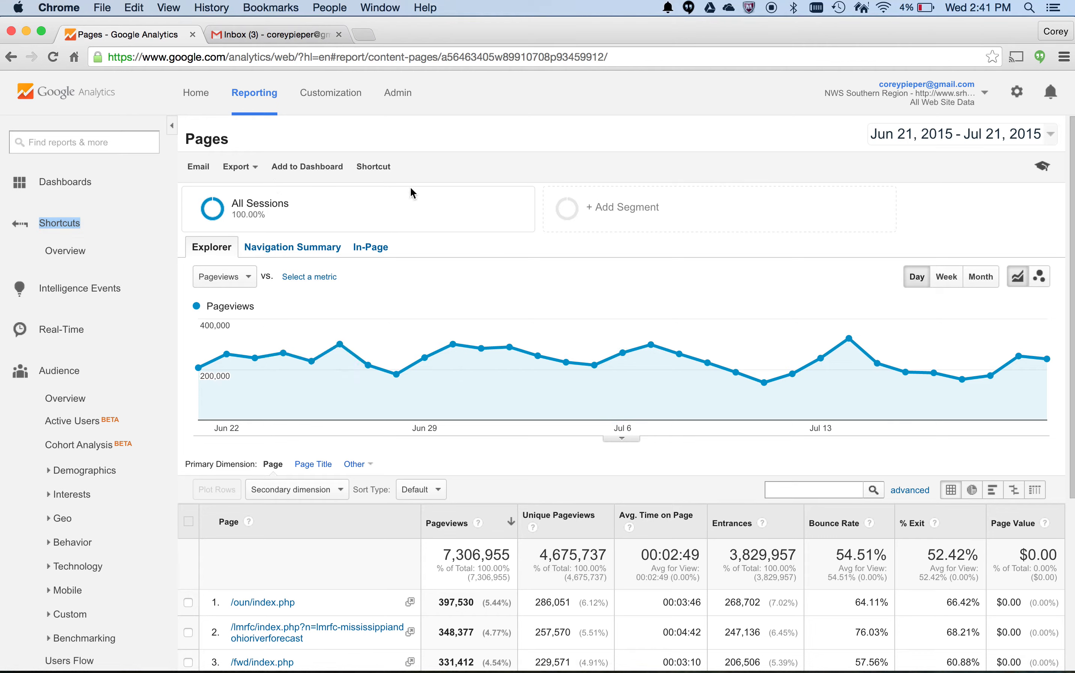
left_click(373, 169)
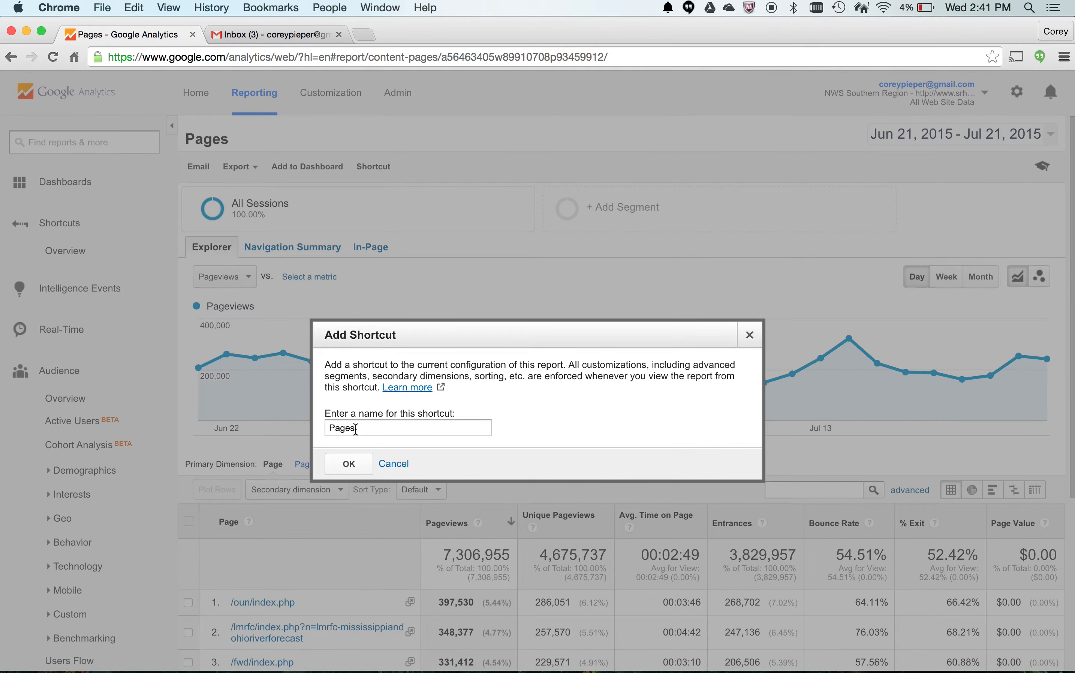
left_click(329, 428)
type("All")
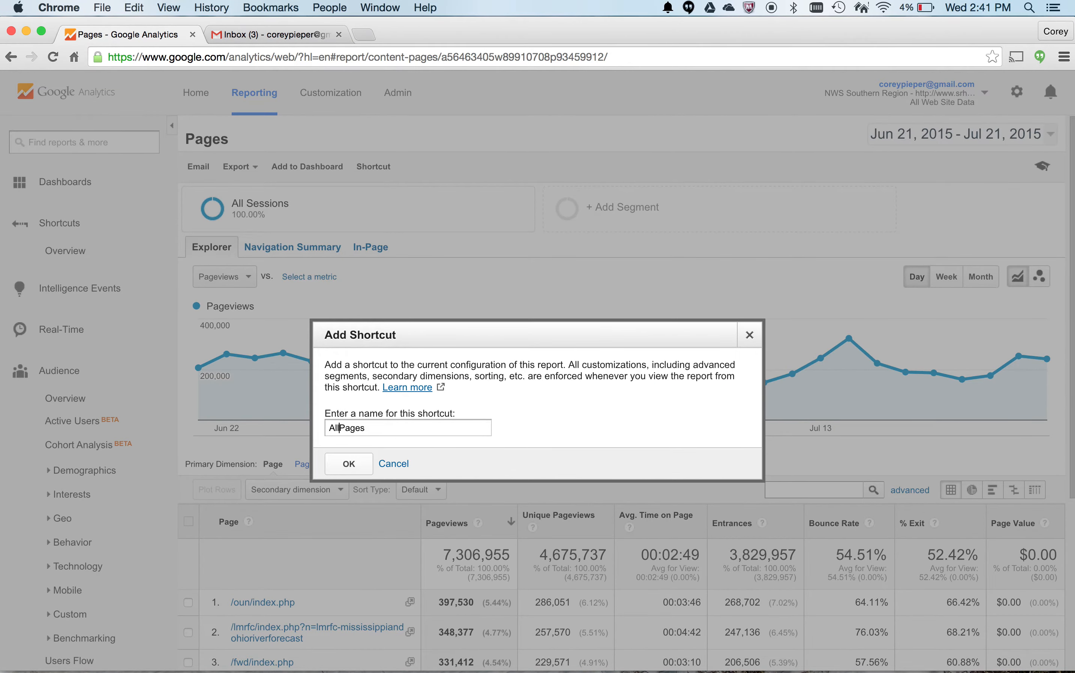
left_click(348, 465)
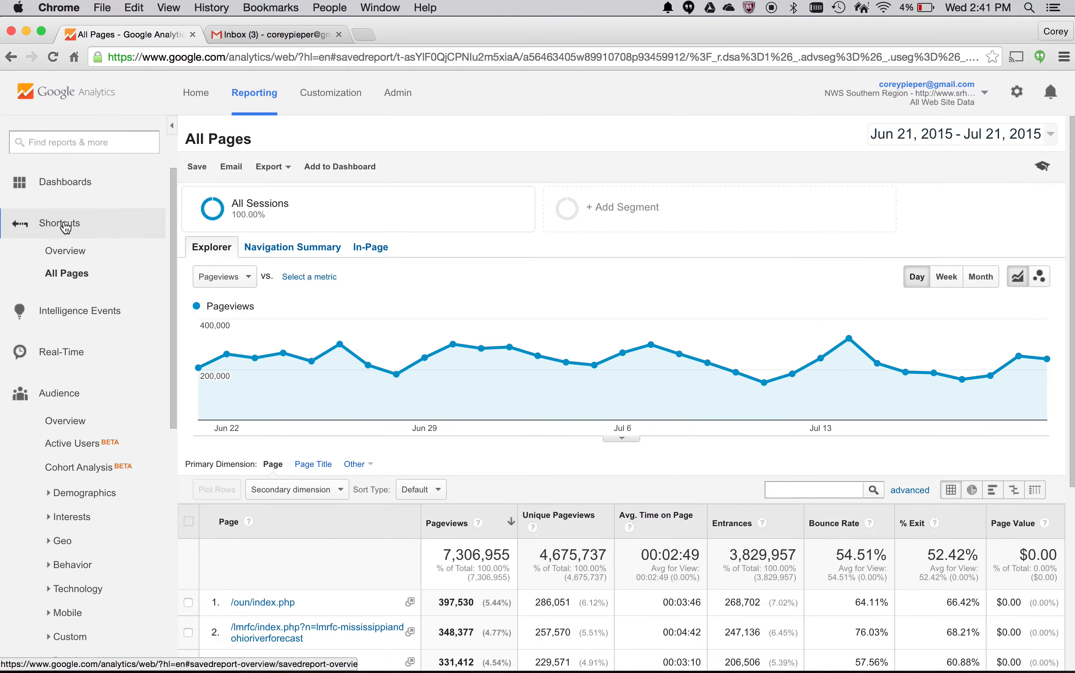
Open the saved All Pages shortcut and look over its table of pages.
left_click(65, 225)
left_click(64, 222)
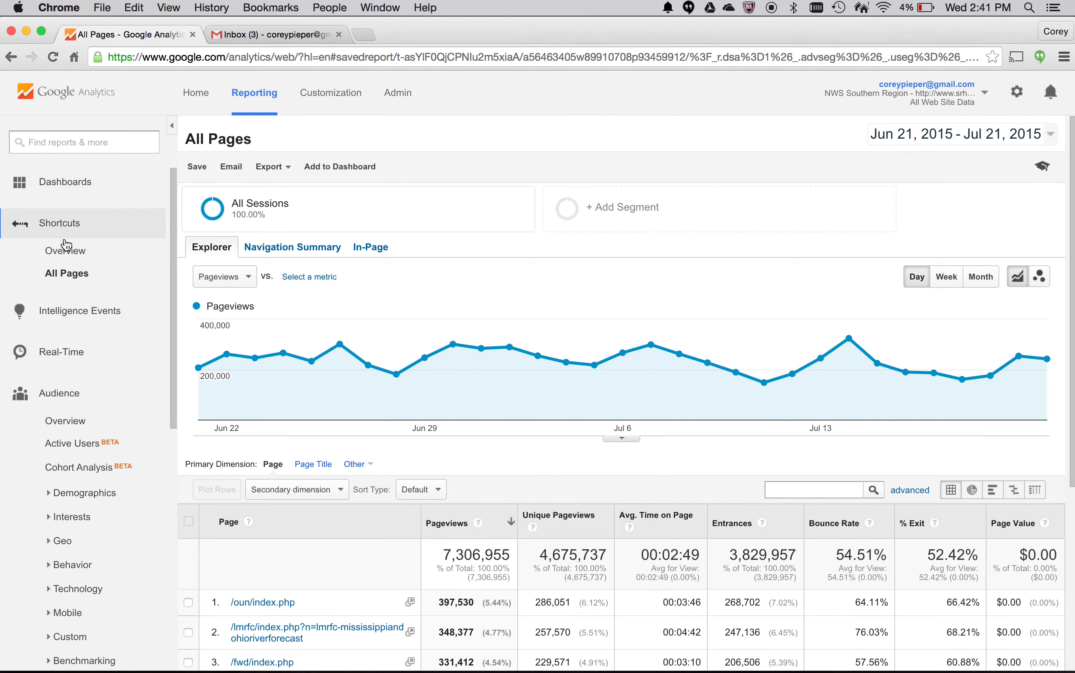
left_click(65, 276)
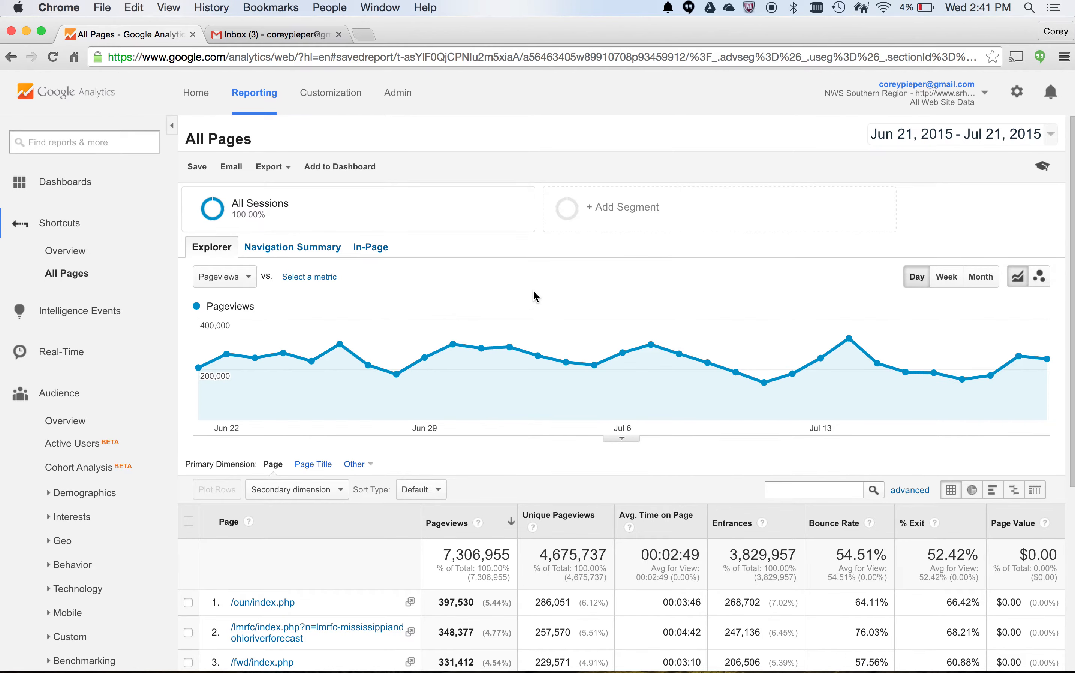
scroll(534, 292, "down", 5)
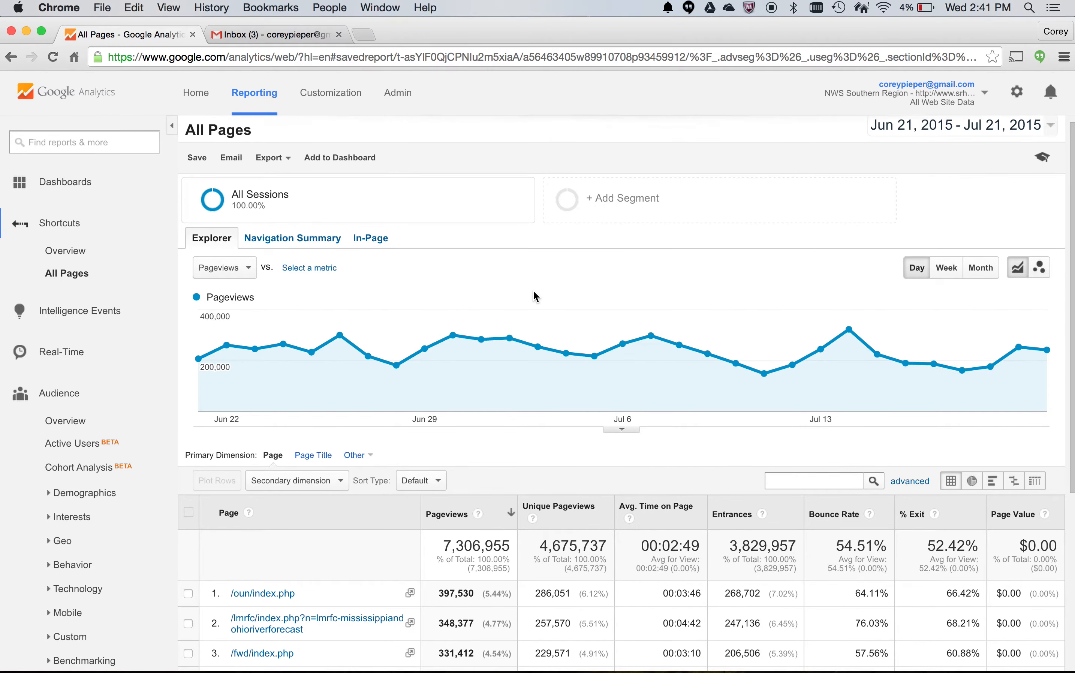
scroll(533, 291, "down", 10)
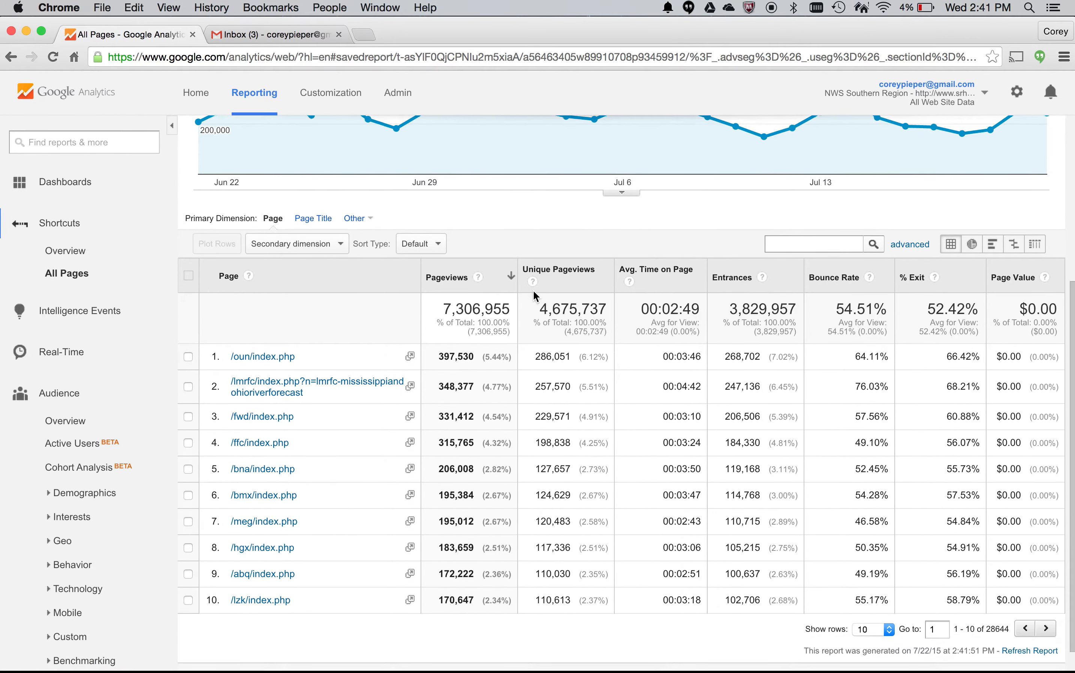
scroll(533, 292, "up", 15)
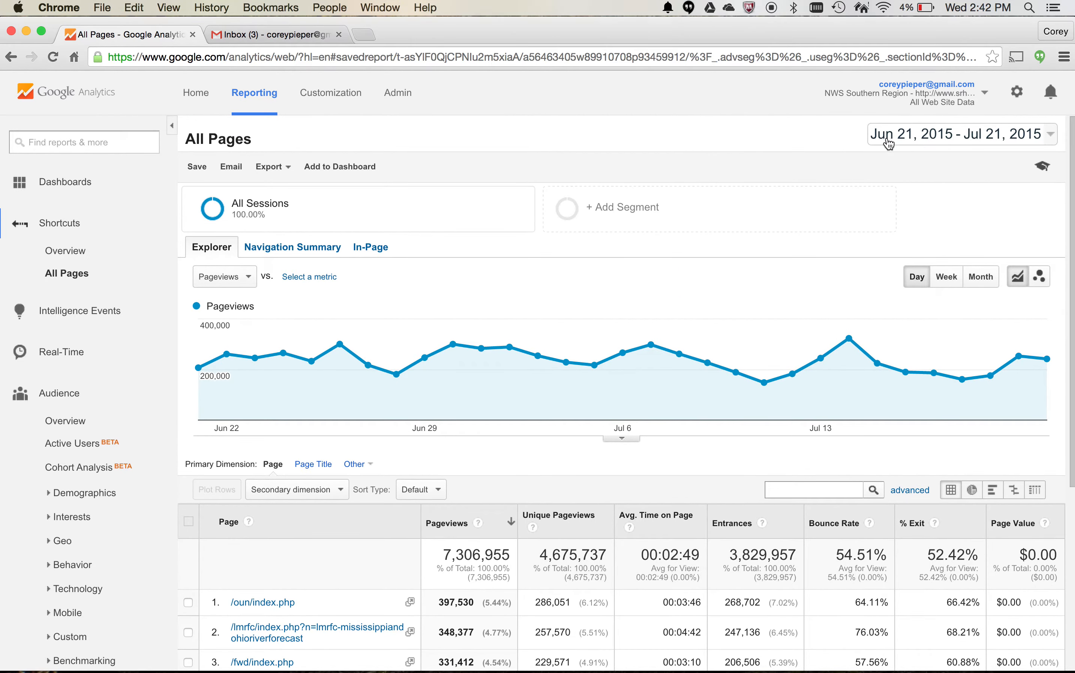
Set the report's date range to Apr 1, 2015 - Jul 21, 2015 and apply it.
left_click(954, 140)
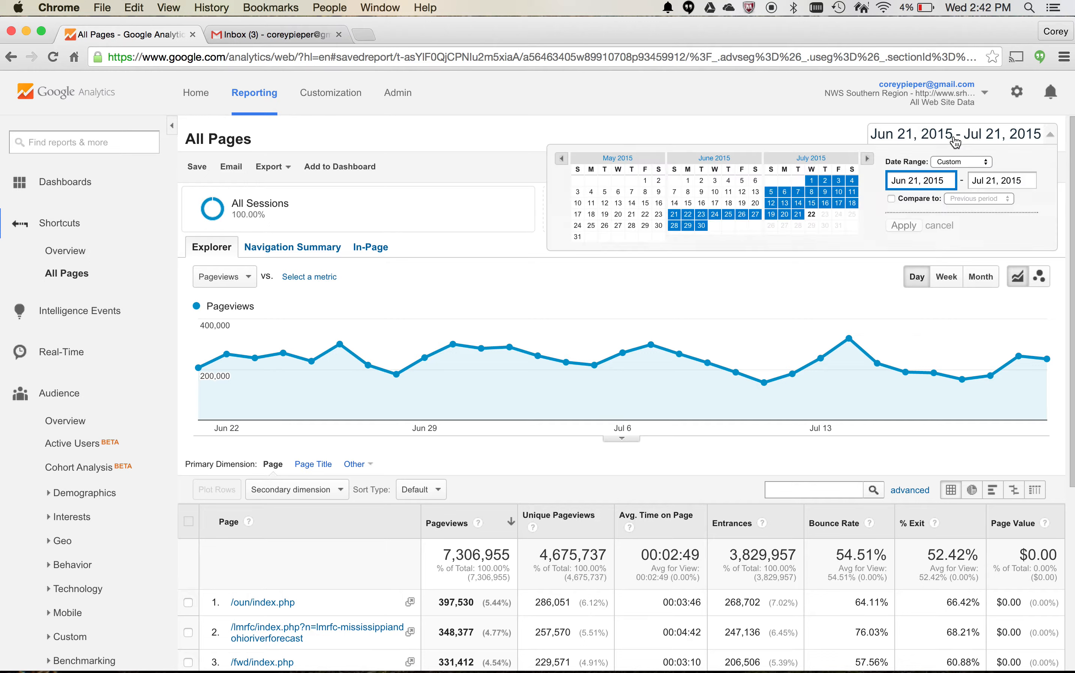
left_click(562, 159)
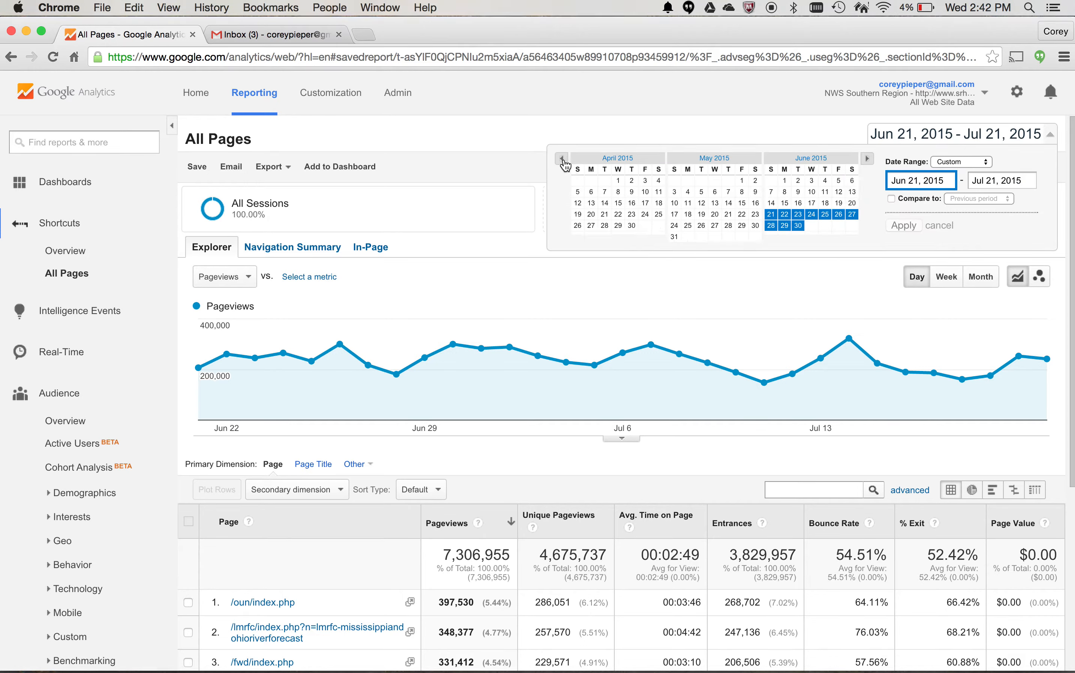
left_click(618, 182)
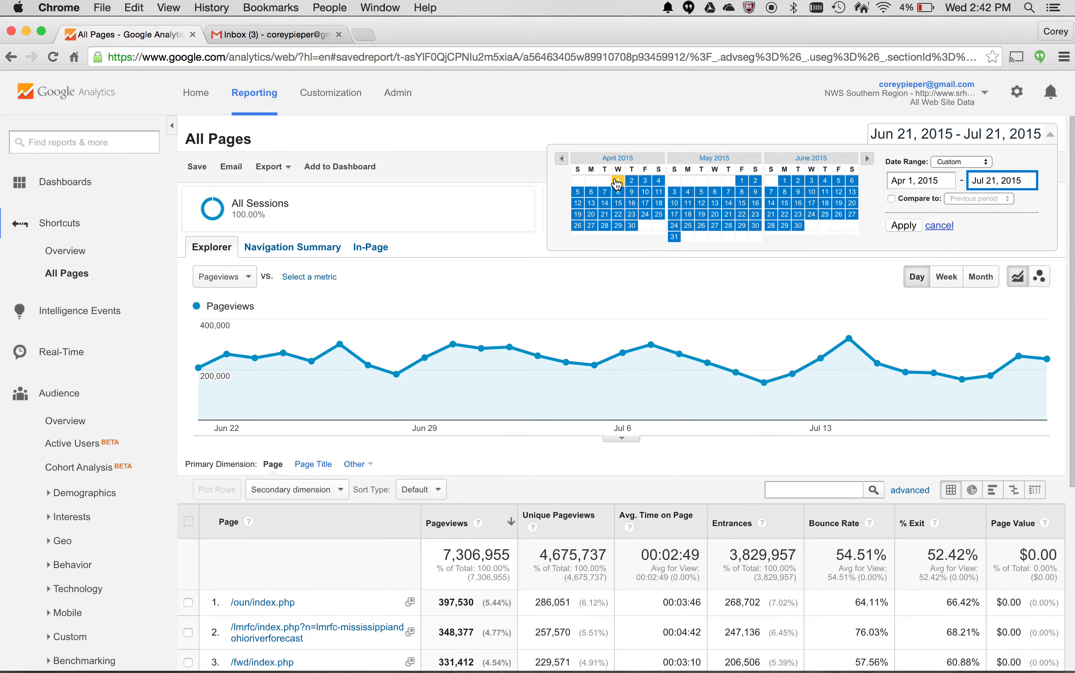
left_click(904, 225)
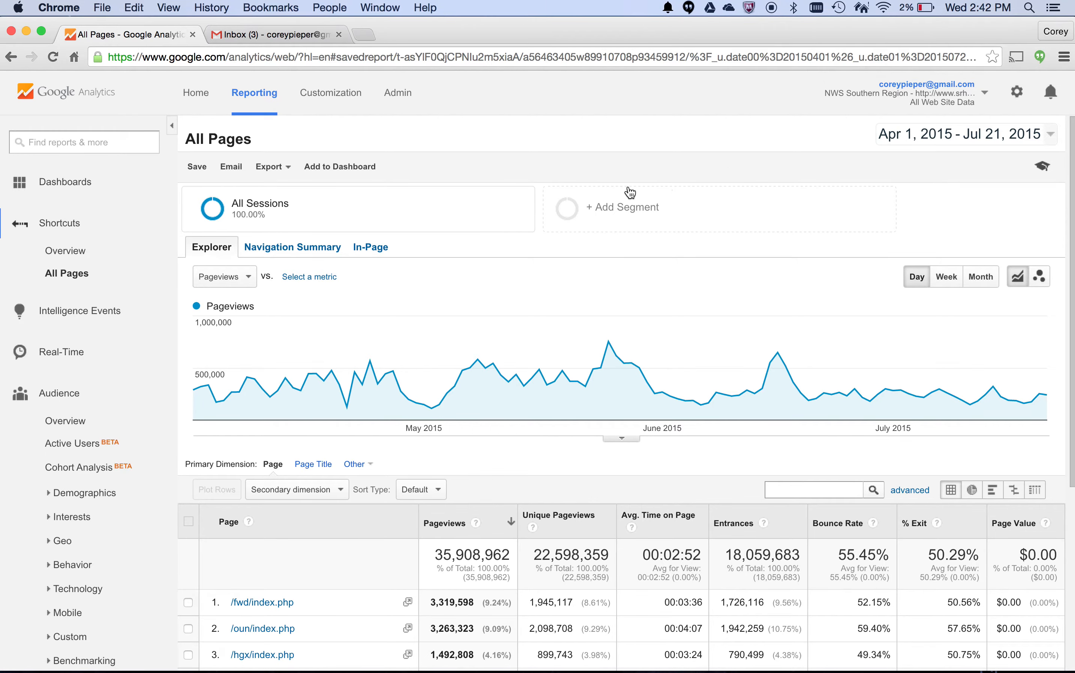
Review the top pages table and read the definitions of Pageviews, Unique Pageviews and Avg. Time on Page.
scroll(576, 213, "down", 2)
scroll(576, 212, "down", 5)
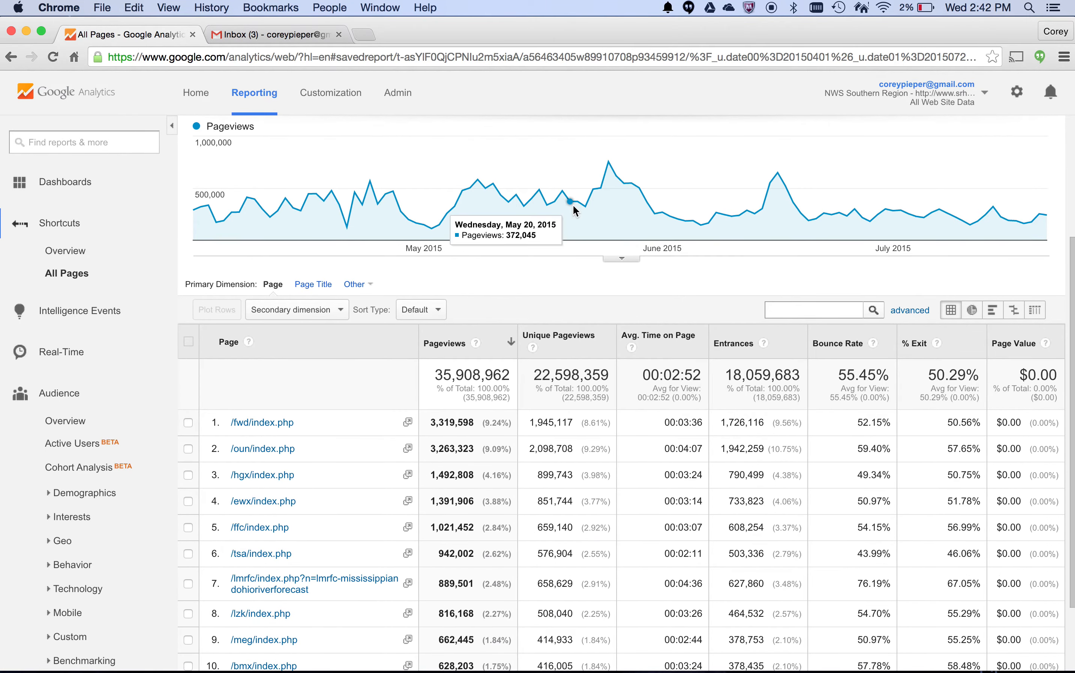
scroll(573, 205, "down", 3)
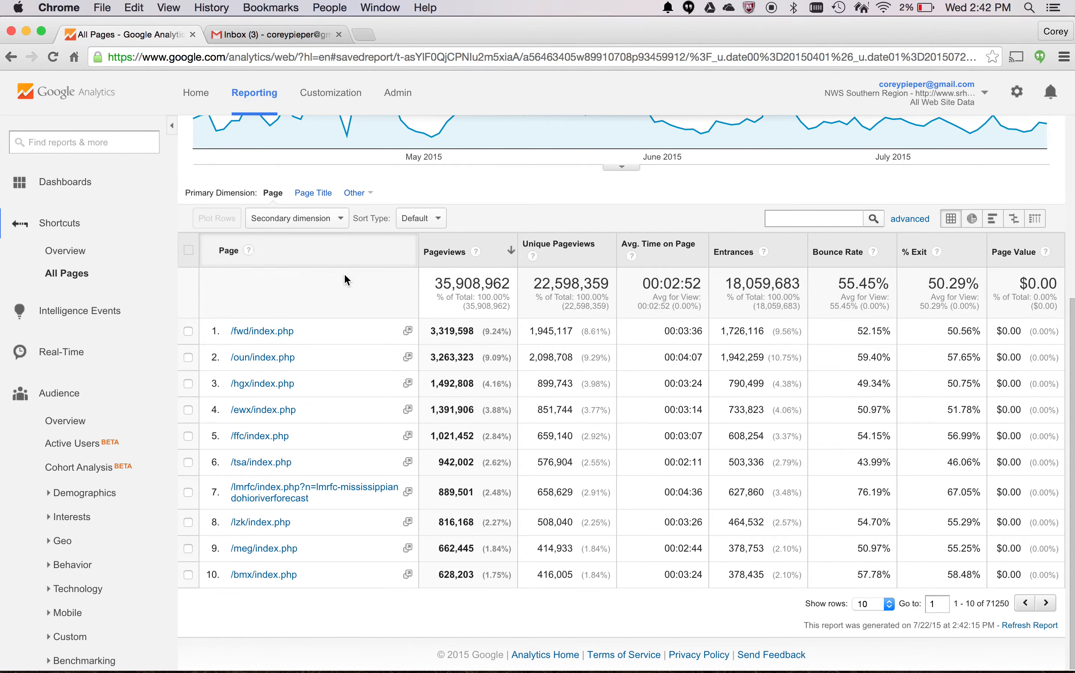
scroll(346, 276, "up", 3)
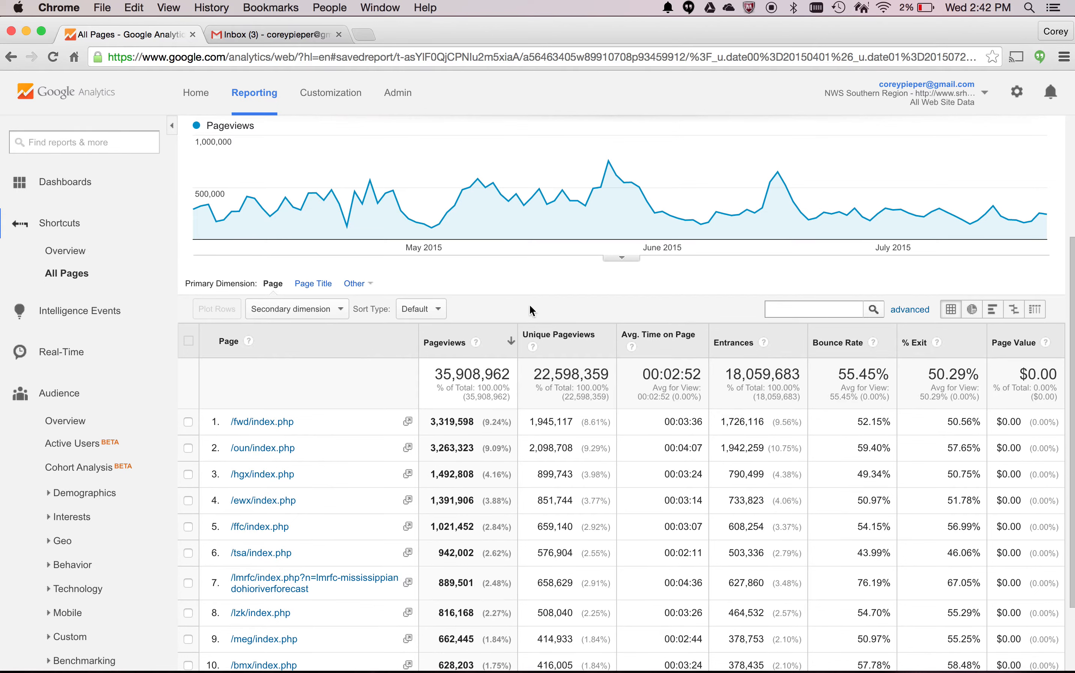
mouse_move(476, 346)
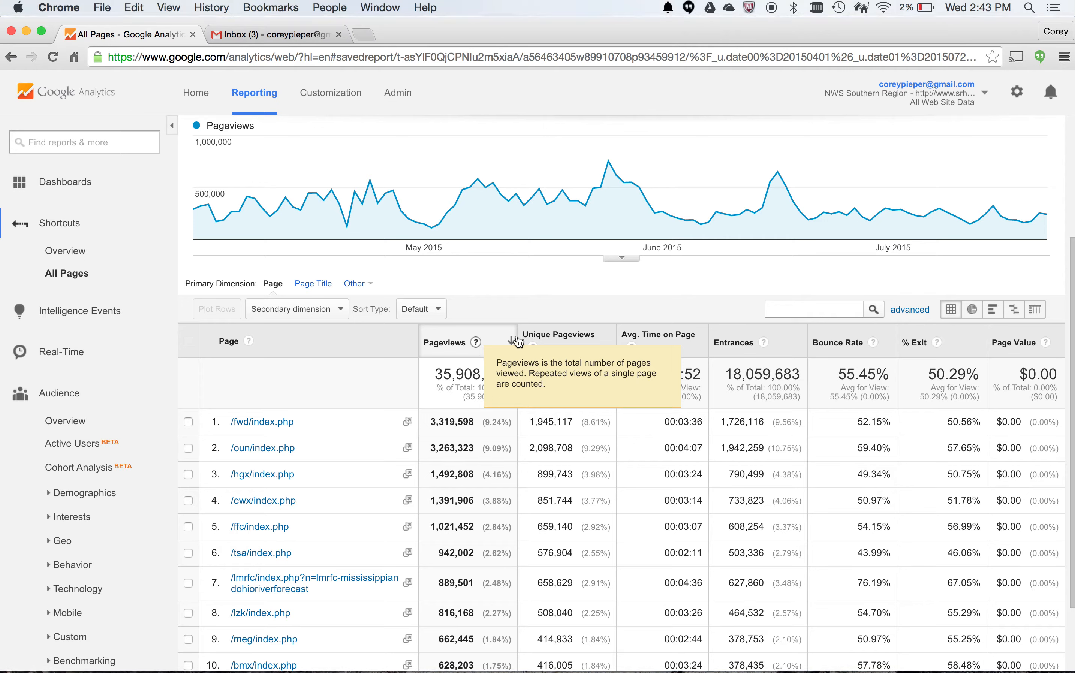
mouse_move(534, 348)
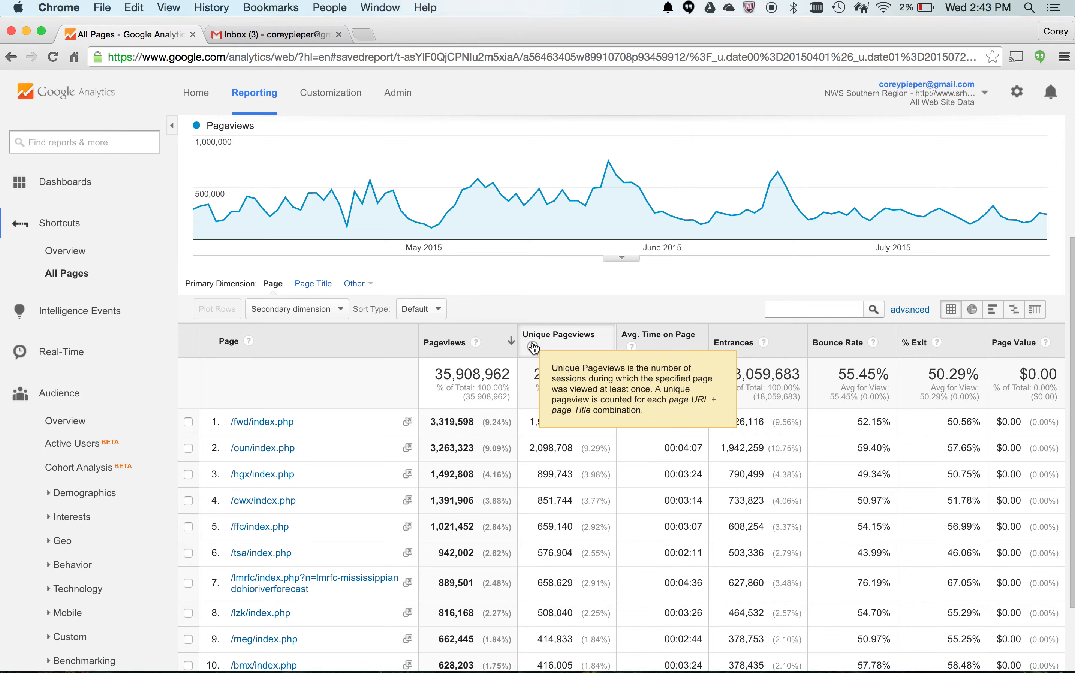
mouse_move(633, 350)
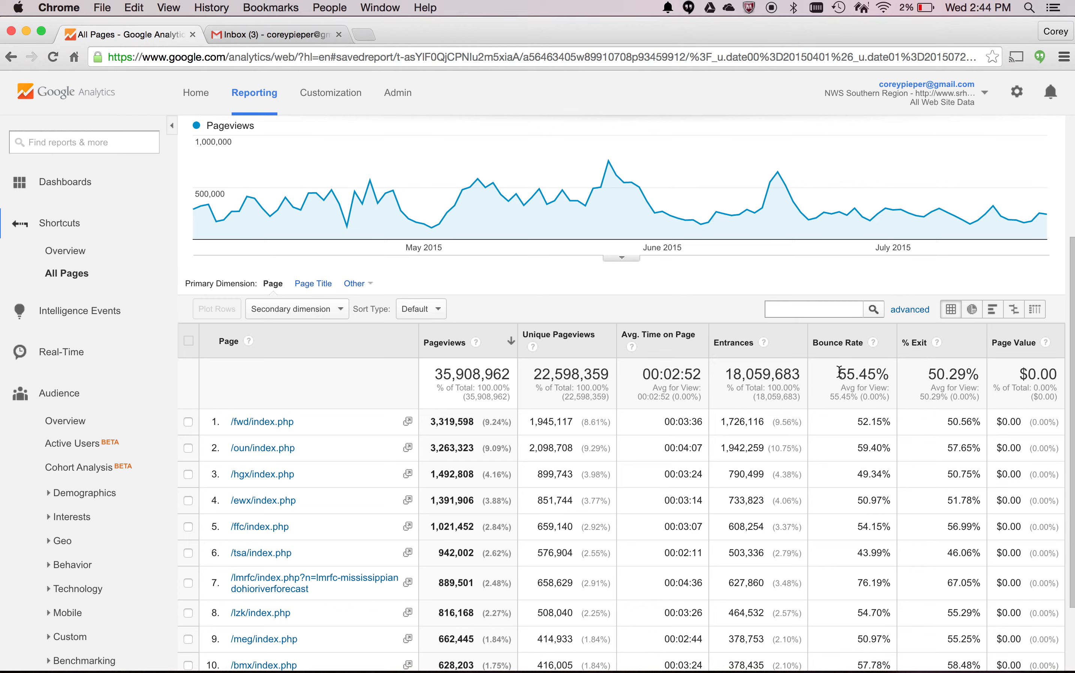
Highlight the overall bounce rate, then the bounce rate and % Exit values of /fwd/index.php, for comparison.
left_click_drag(837, 373, 884, 374)
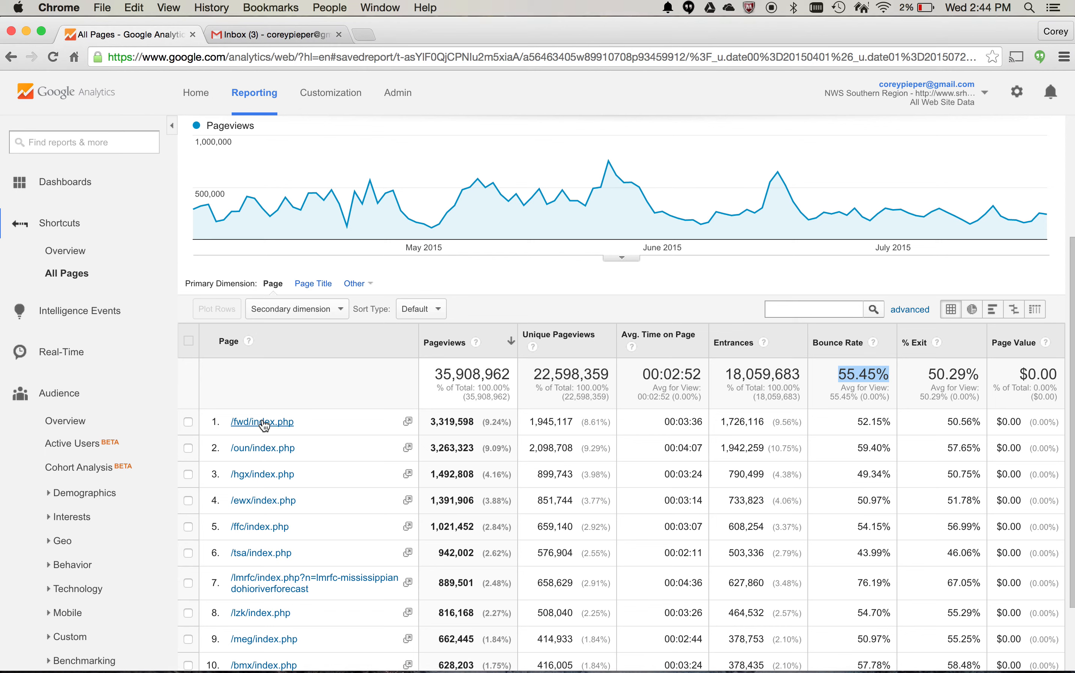
left_click_drag(858, 422, 888, 423)
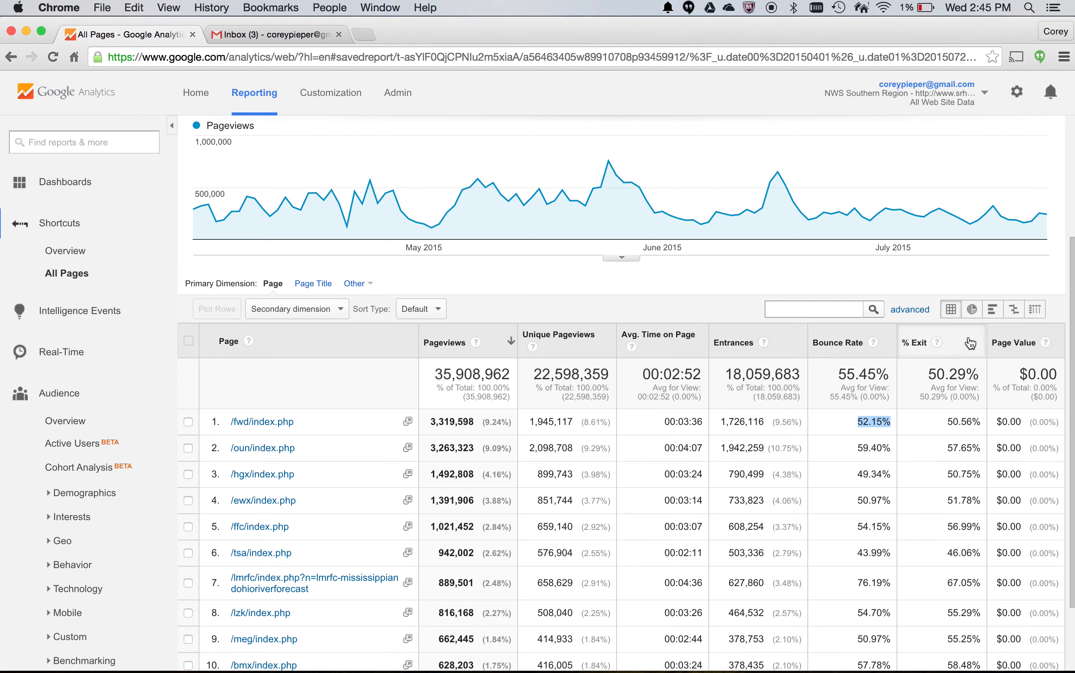
left_click(932, 431)
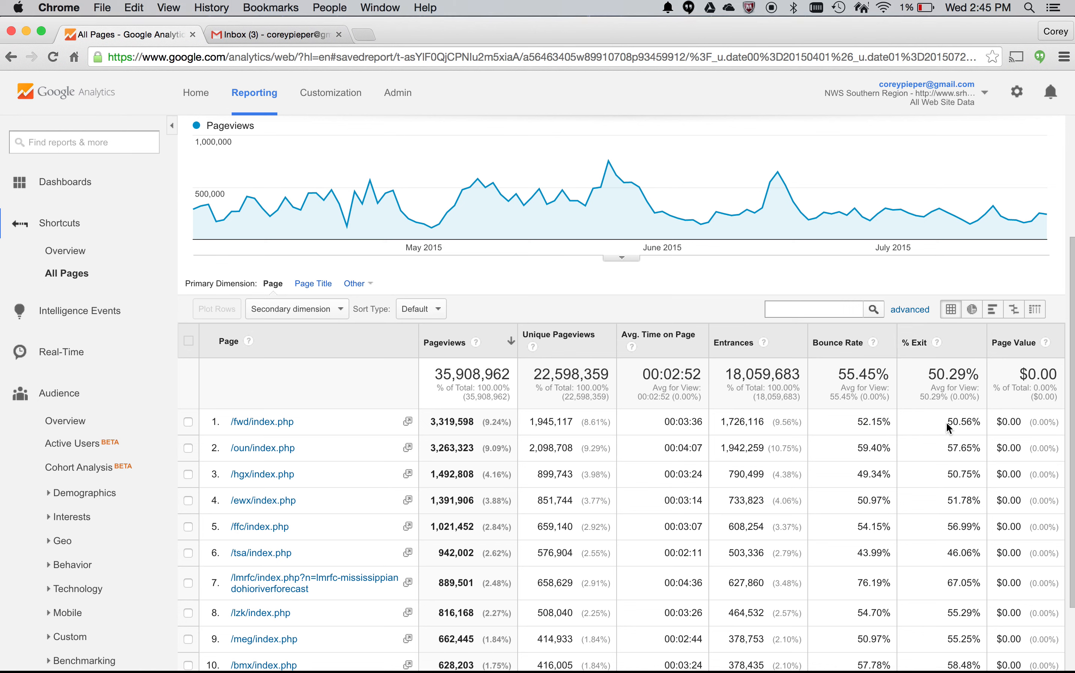
left_click_drag(947, 423, 979, 422)
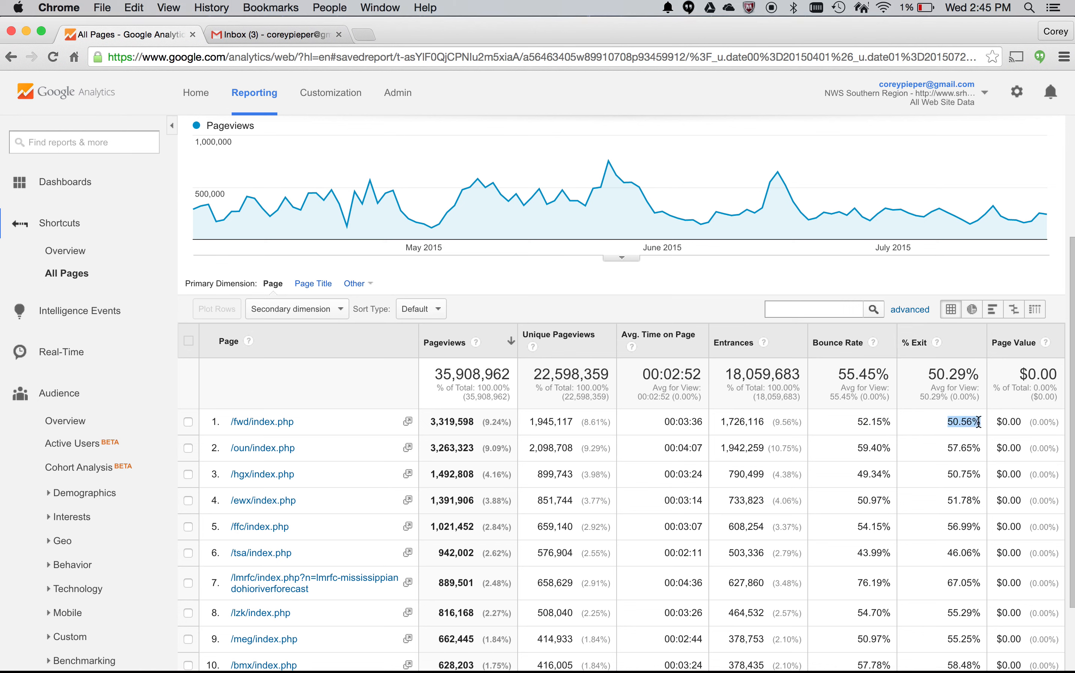